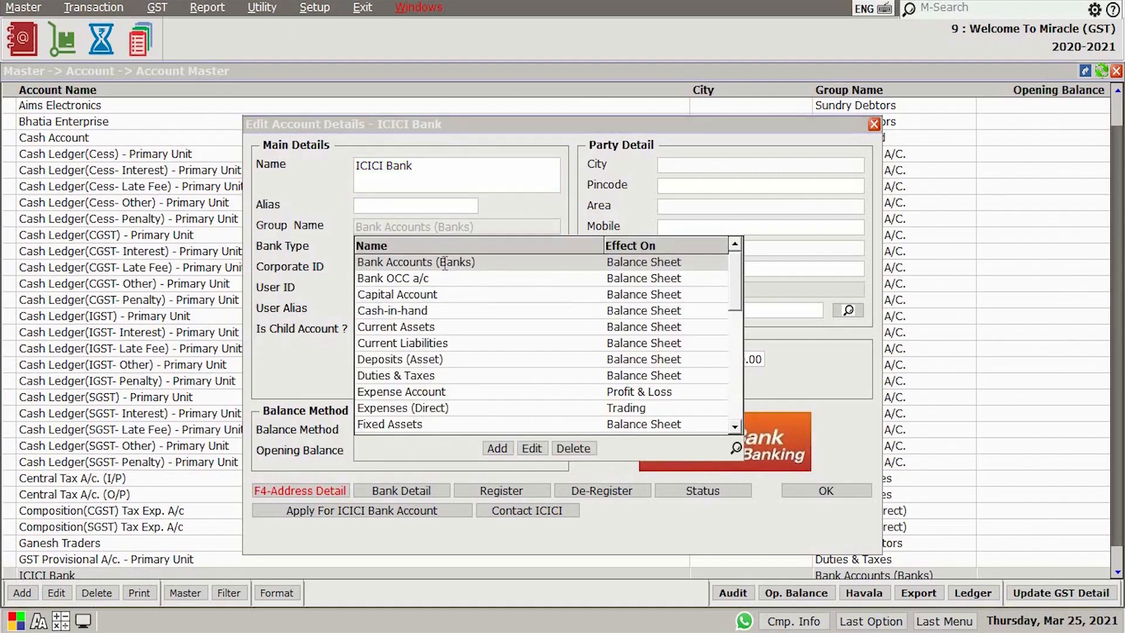
# Set the ICICI Bank account's group to Bank Accounts (Banks), bank type ICICI and not a child account, and confirm its bank details
pyautogui.click(445, 263)
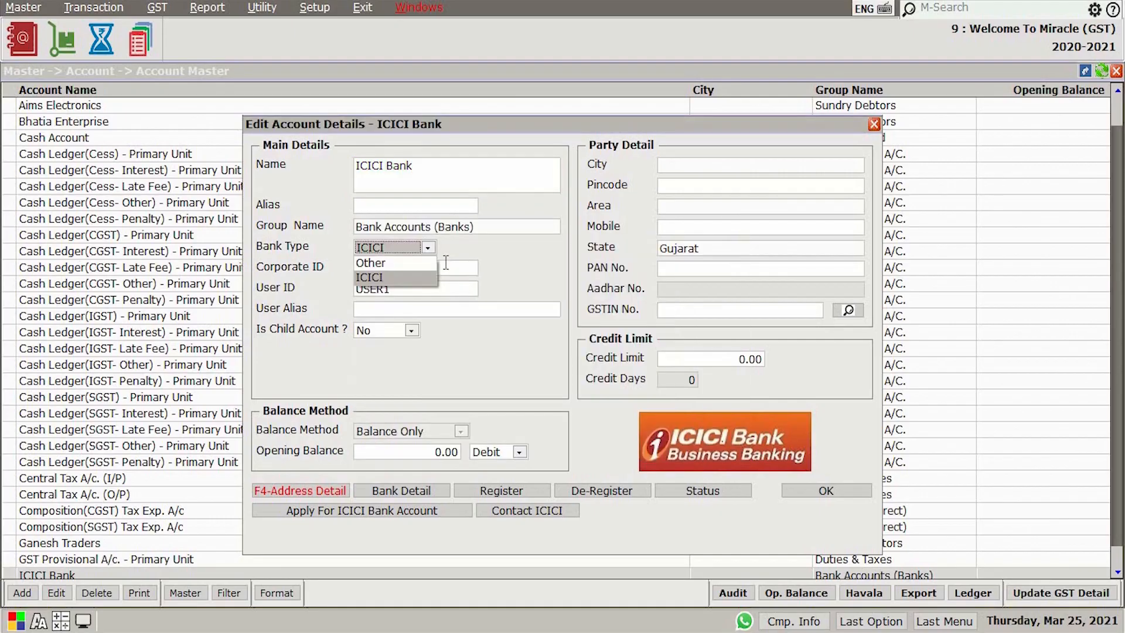
pyautogui.click(375, 276)
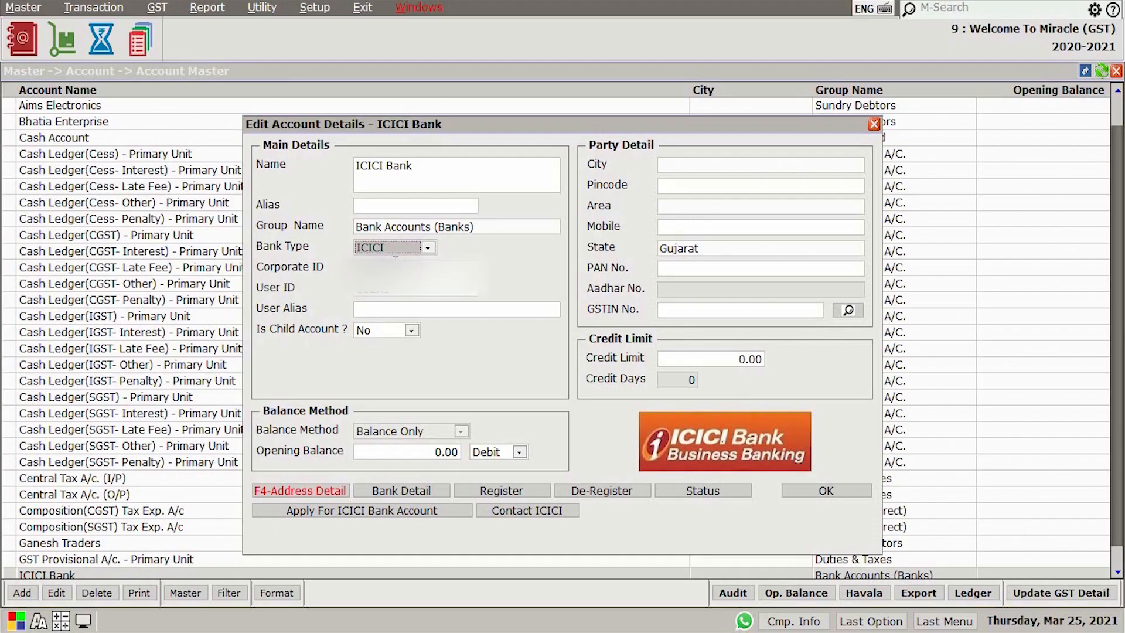
pyautogui.click(396, 264)
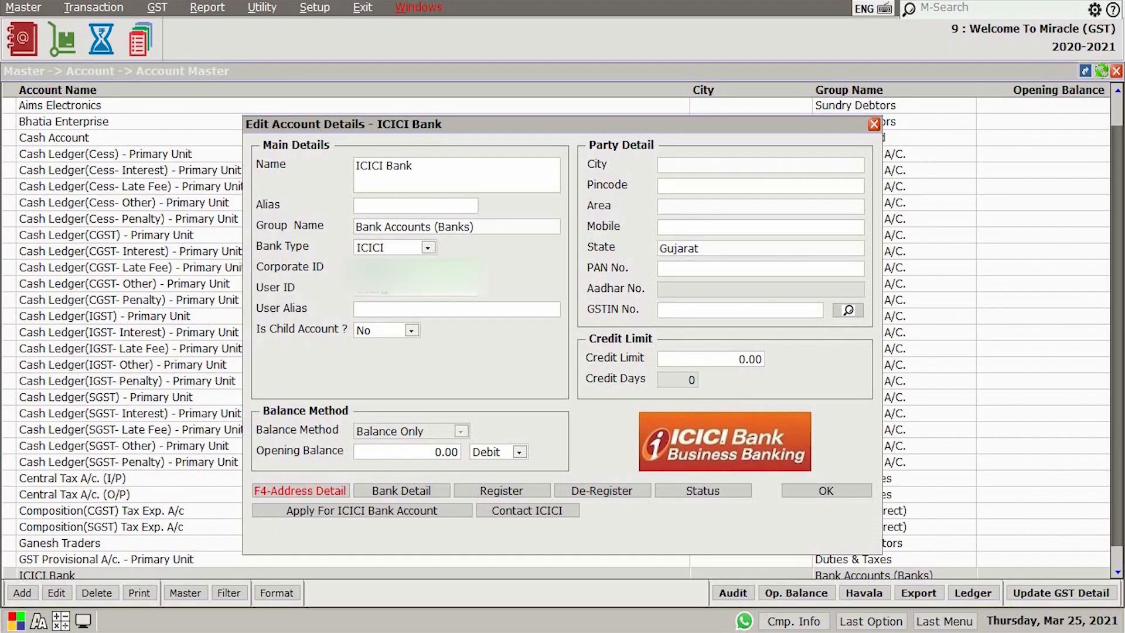
pyautogui.click(387, 330)
pyautogui.click(408, 333)
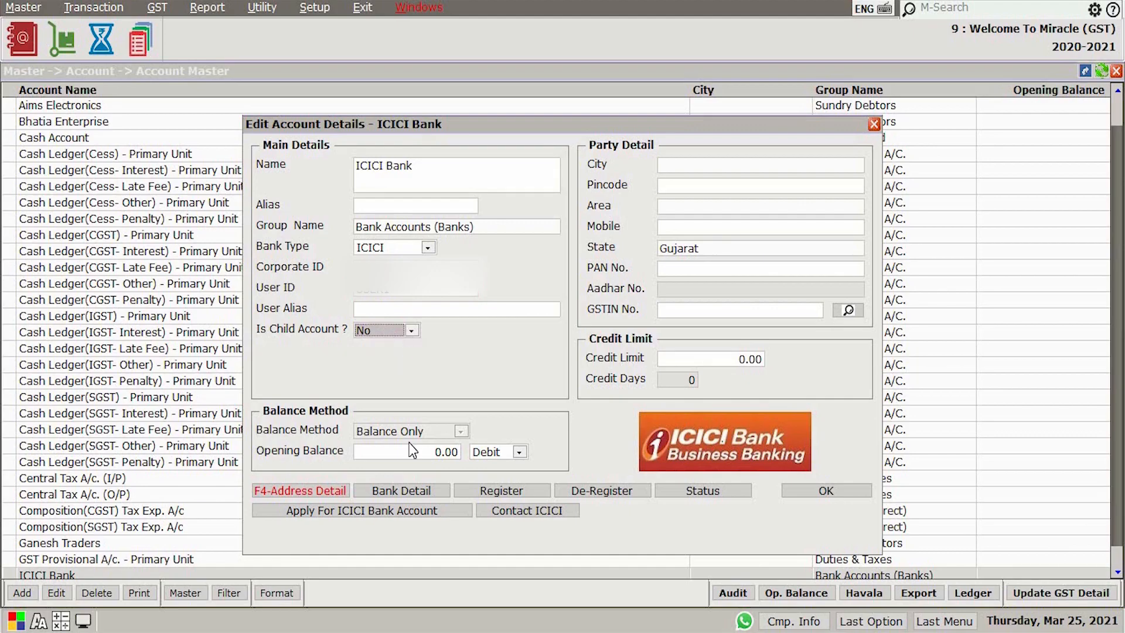
pyautogui.click(409, 493)
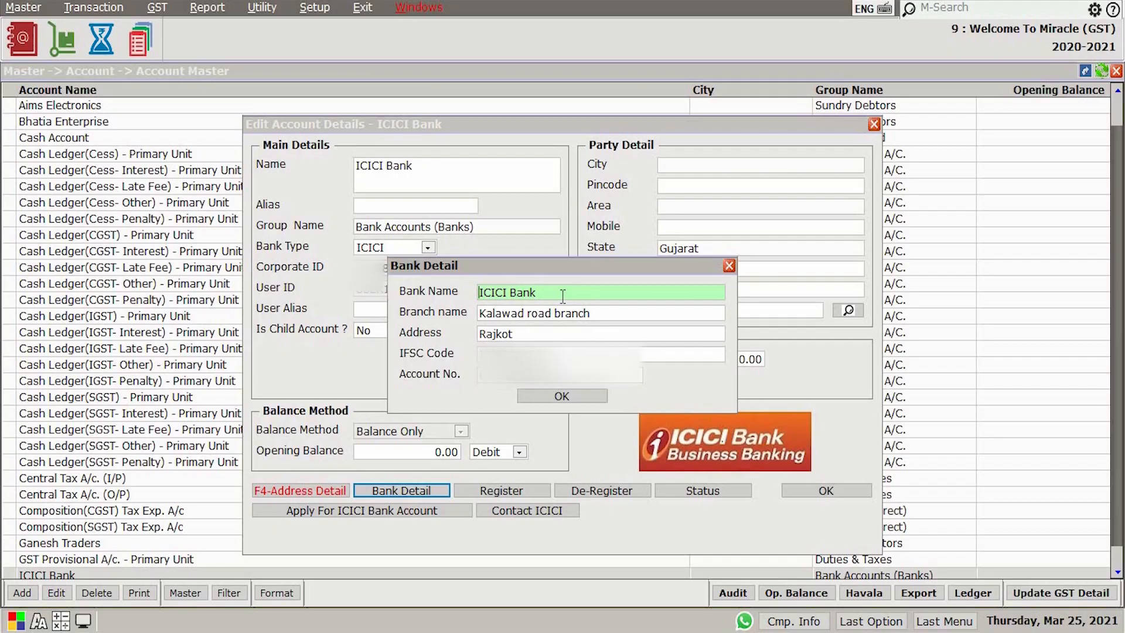
pyautogui.click(560, 401)
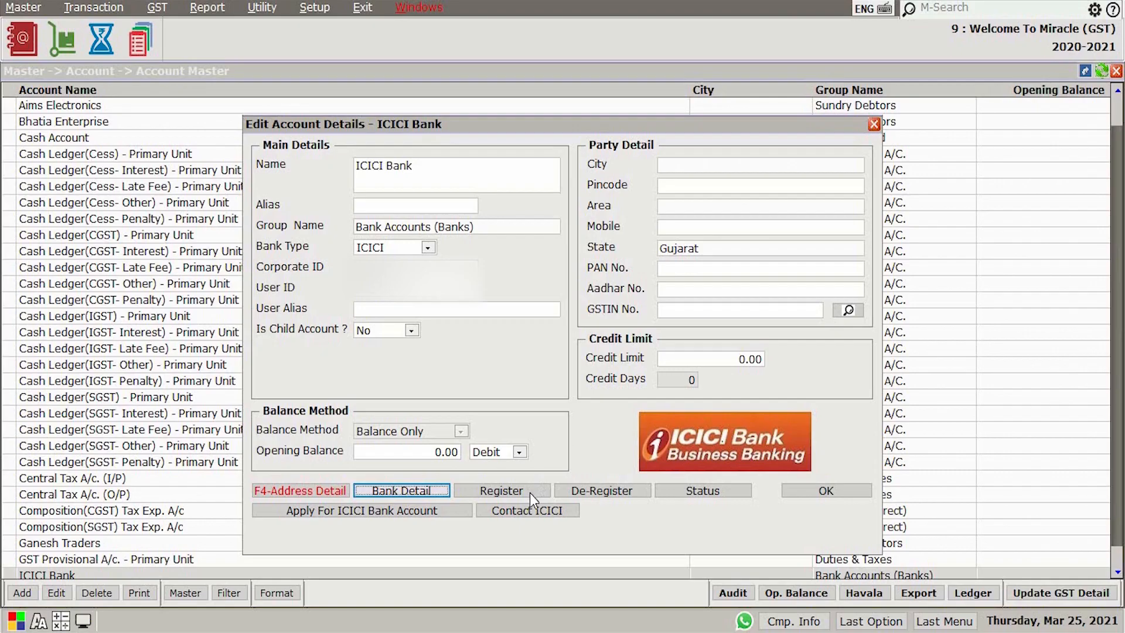
# Register the ICICI Bank account with its URN entered twice, submit it for self approval and check the registration status
pyautogui.click(488, 491)
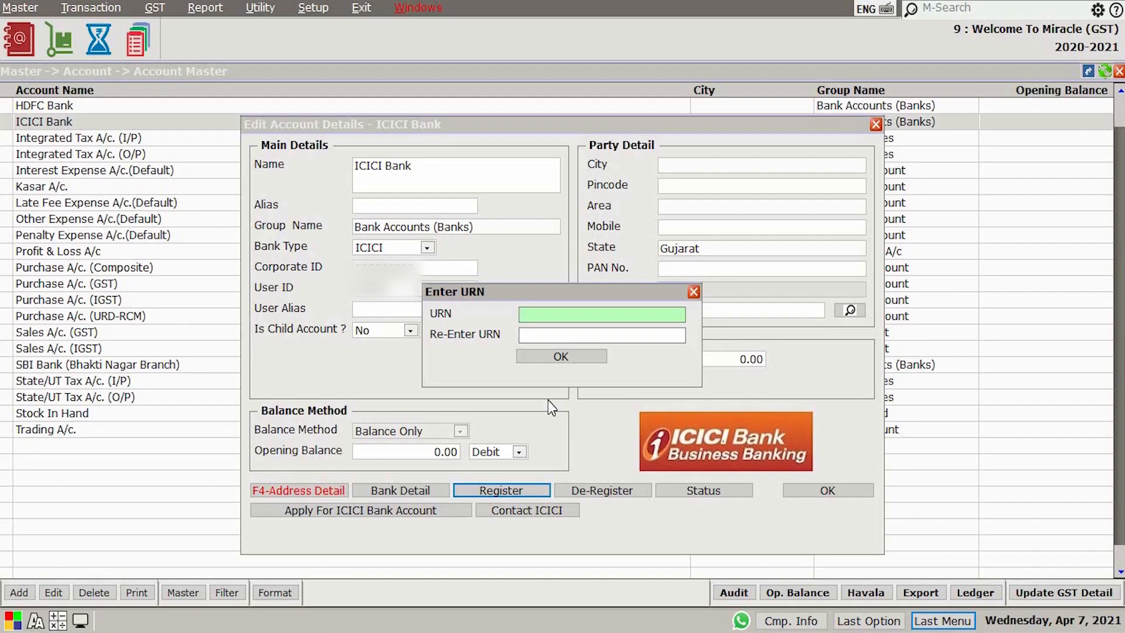
pyautogui.write('**********')
pyautogui.press('Return')
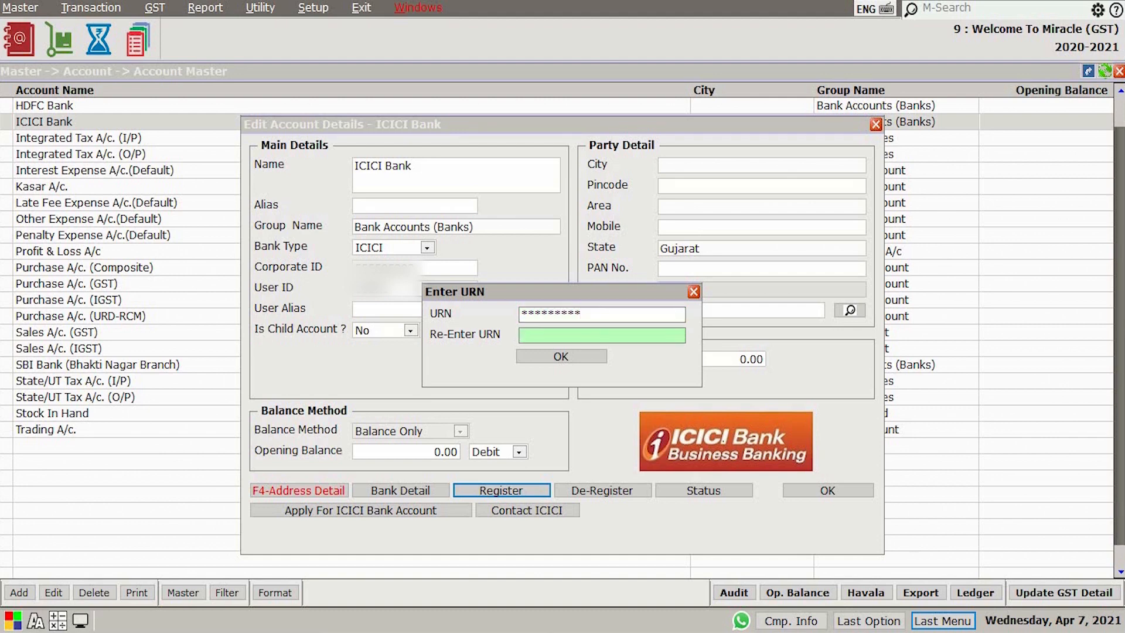
pyautogui.write('**********')
pyautogui.click(568, 355)
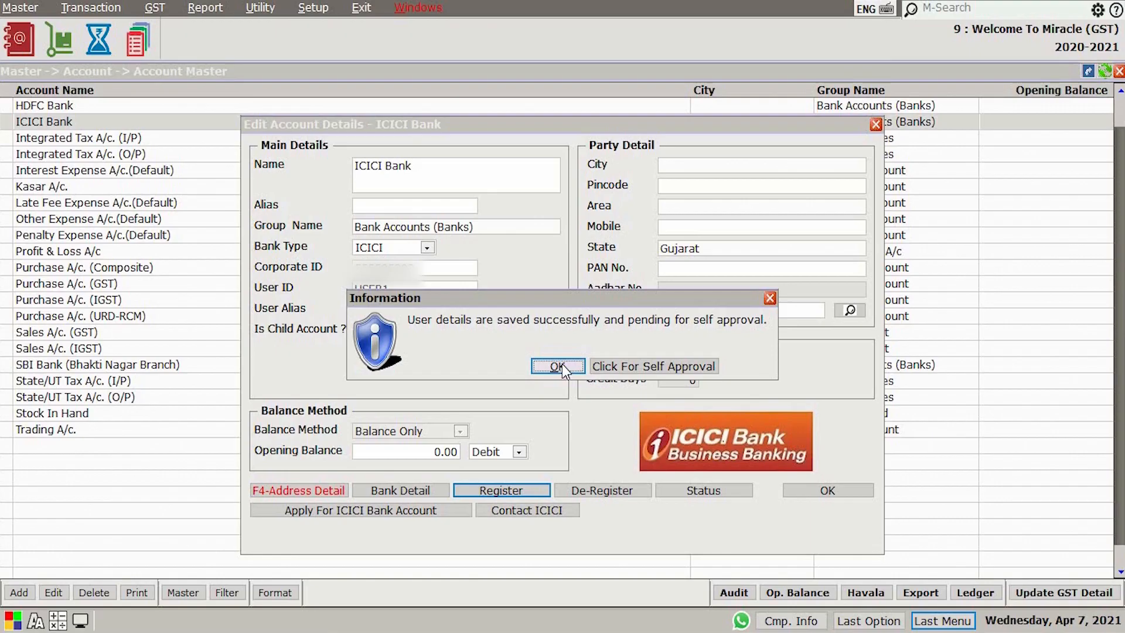
pyautogui.click(619, 369)
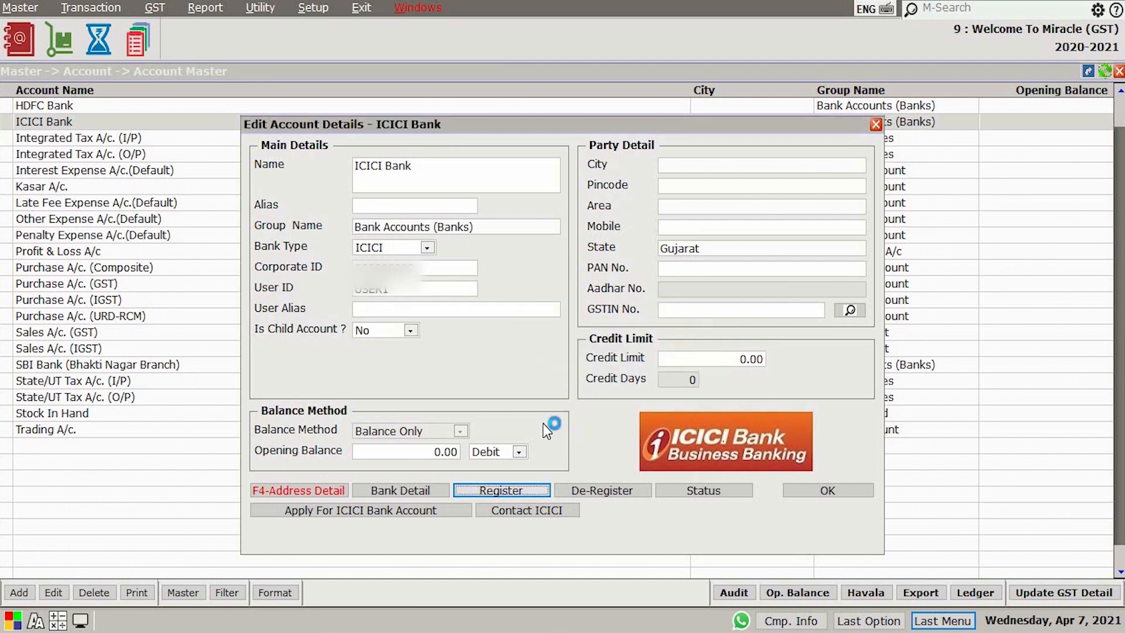
pyautogui.click(699, 490)
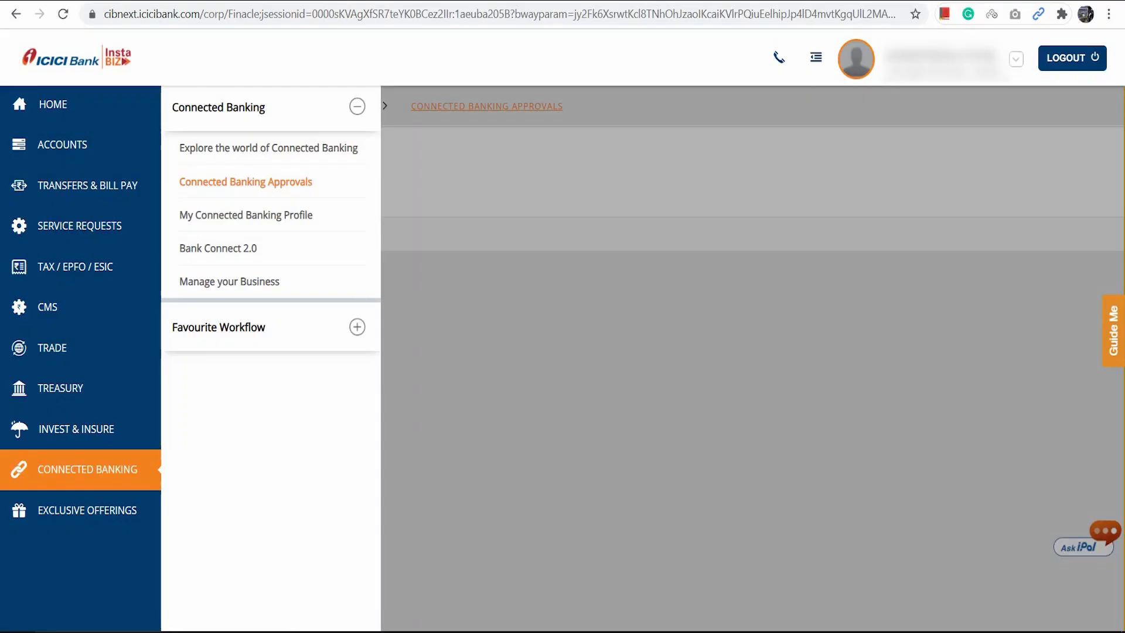
# In the ICICI Bank portal's Connected Banking Approvals, select and approve the pending RKITSOFT aggregator request
pyautogui.click(263, 183)
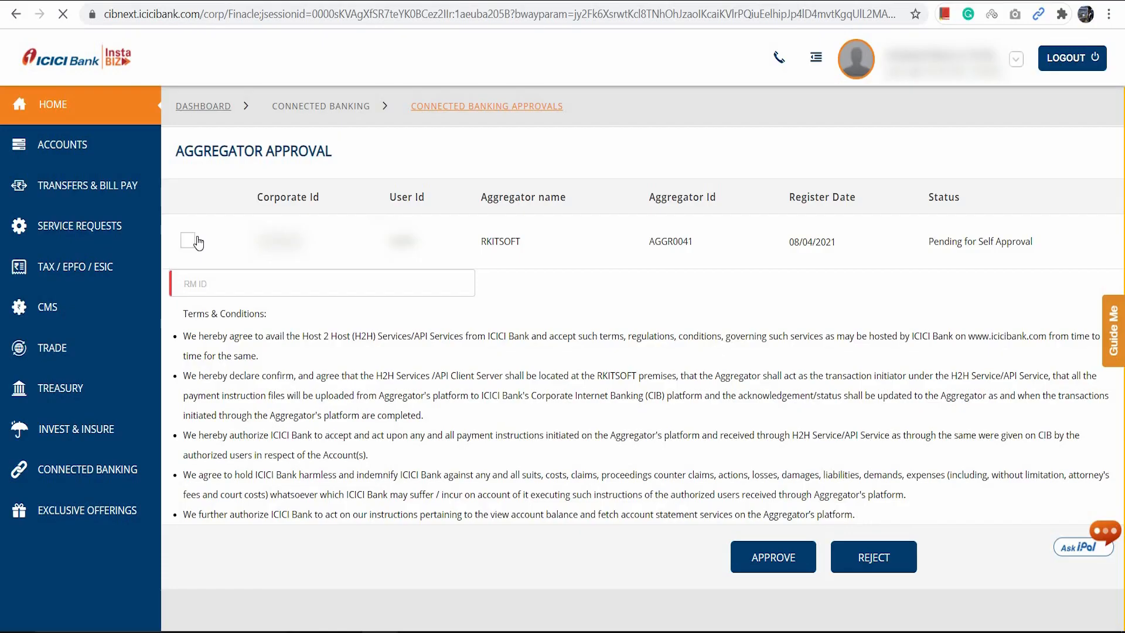
pyautogui.click(188, 241)
pyautogui.click(772, 560)
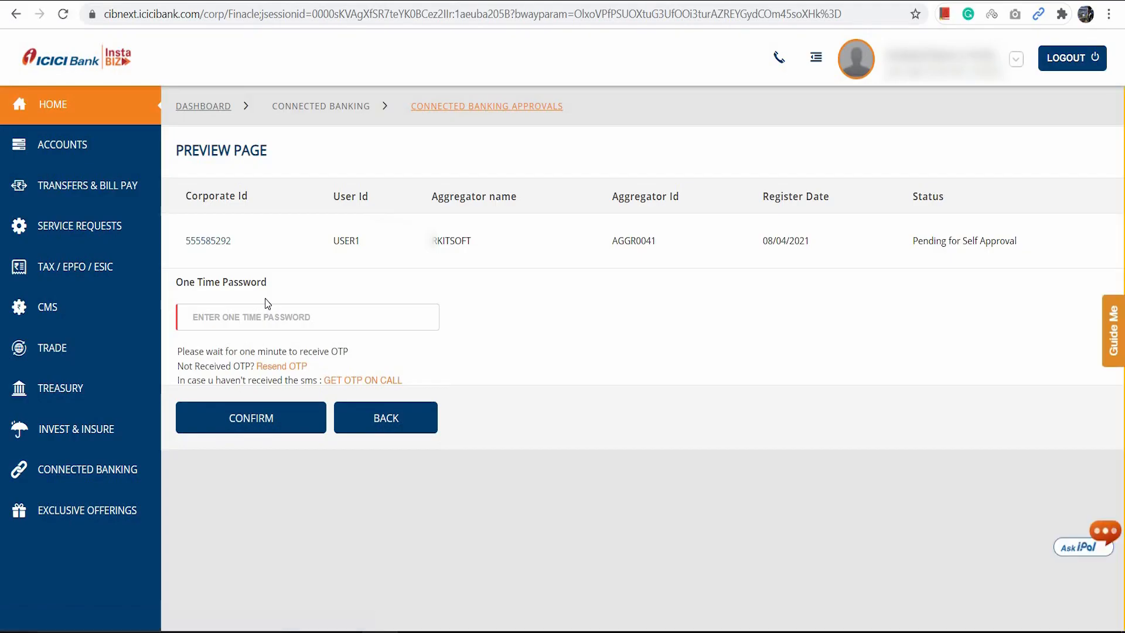
# Confirm the RKITSOFT aggregator approval with the one-time password and finish the approval summary
pyautogui.click(371, 314)
pyautogui.write('1234')
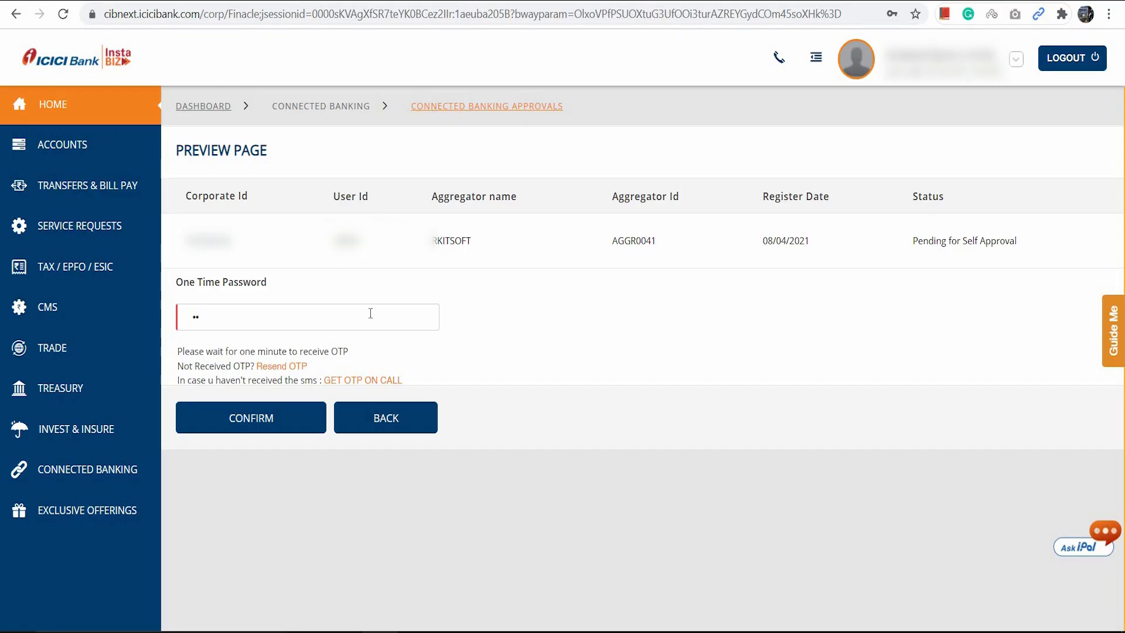
pyautogui.click(271, 423)
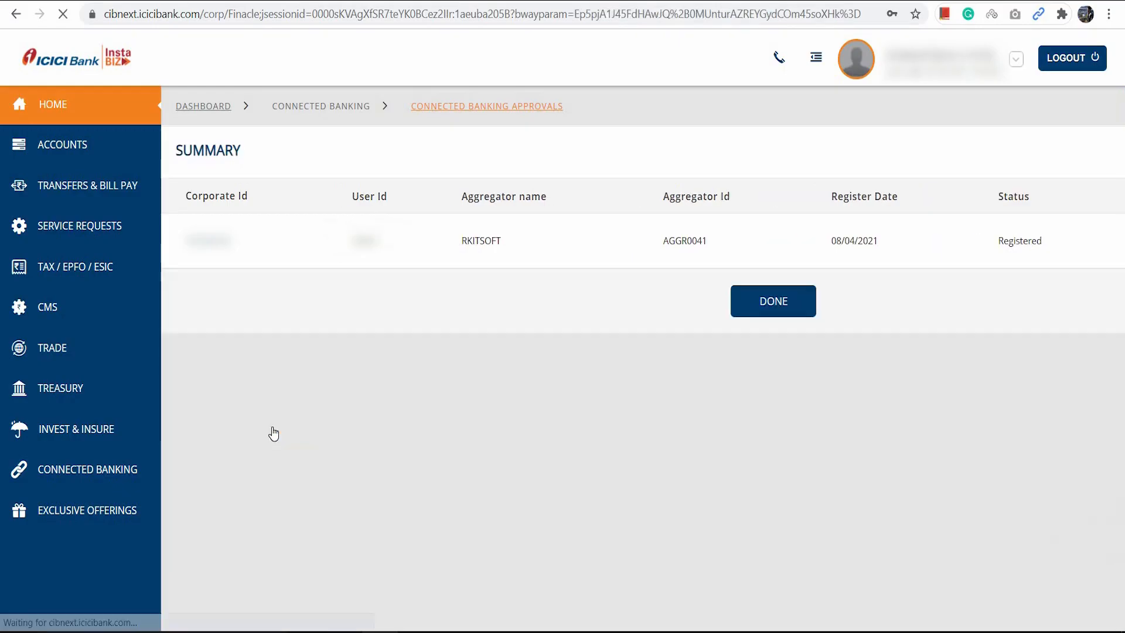
pyautogui.click(781, 307)
pyautogui.click(781, 307)
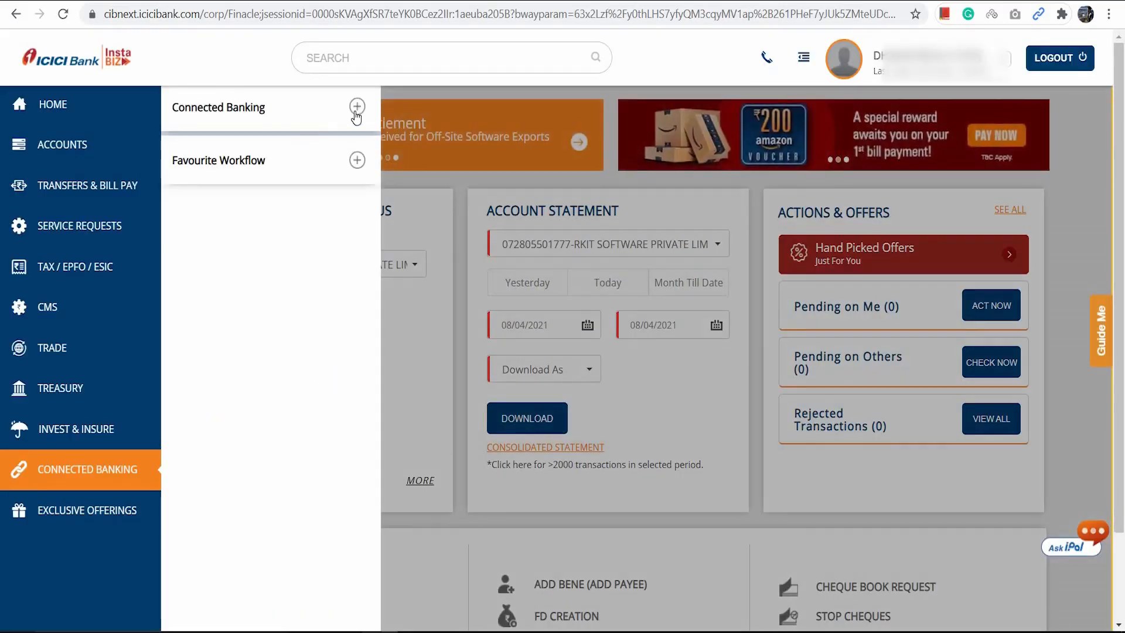
# View My Connected Banking Profile, switch back to Miracle to check the registration status, and save the ICICI Bank account
pyautogui.click(357, 106)
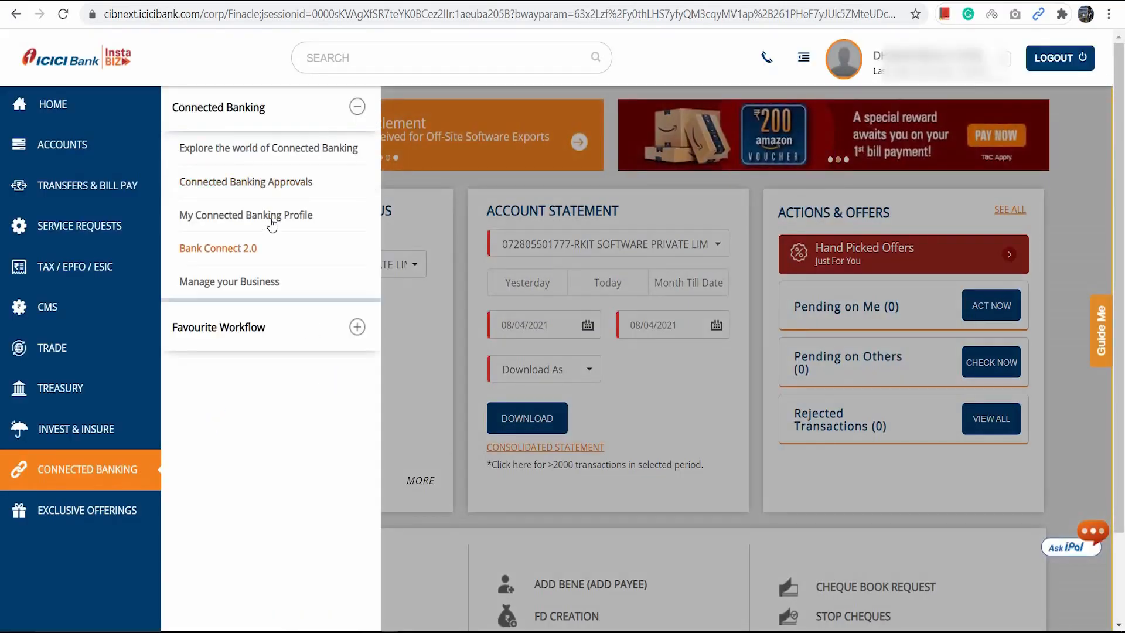
pyautogui.click(272, 218)
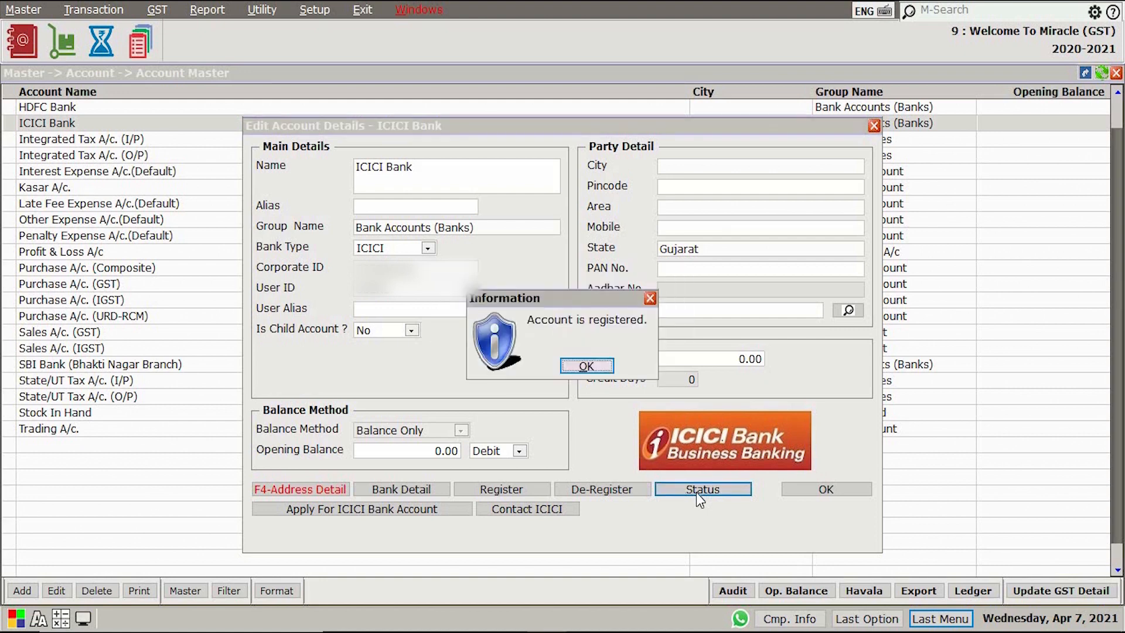
pyautogui.click(608, 366)
pyautogui.click(821, 491)
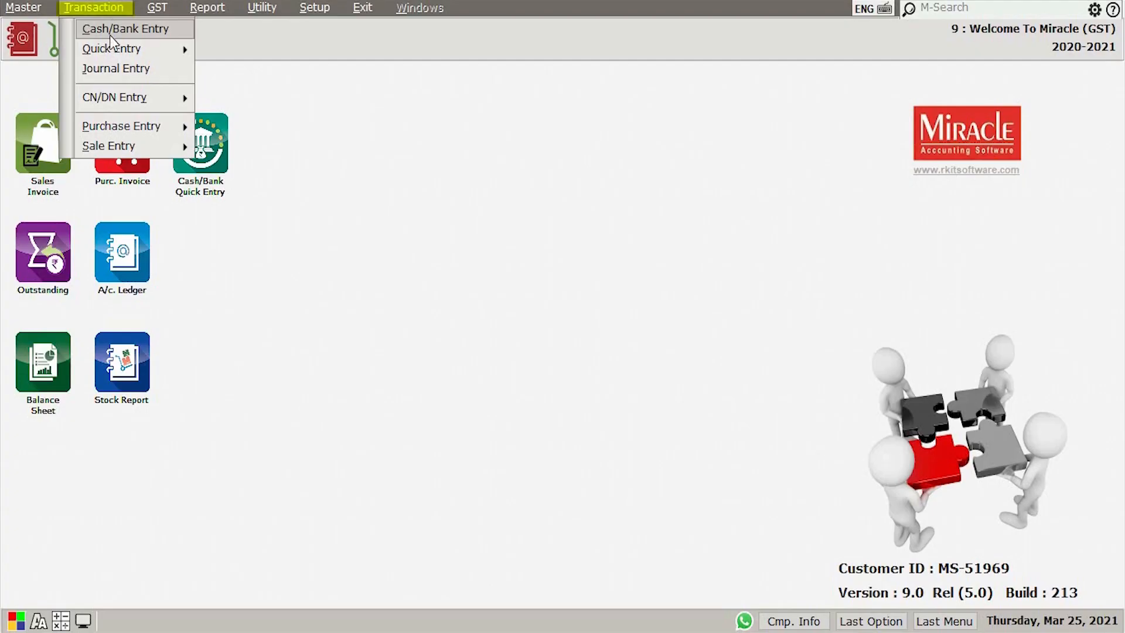
# Add a Bank Payment voucher from ICICI Bank and set its receipt/payment type to ICICI Payment
pyautogui.click(111, 29)
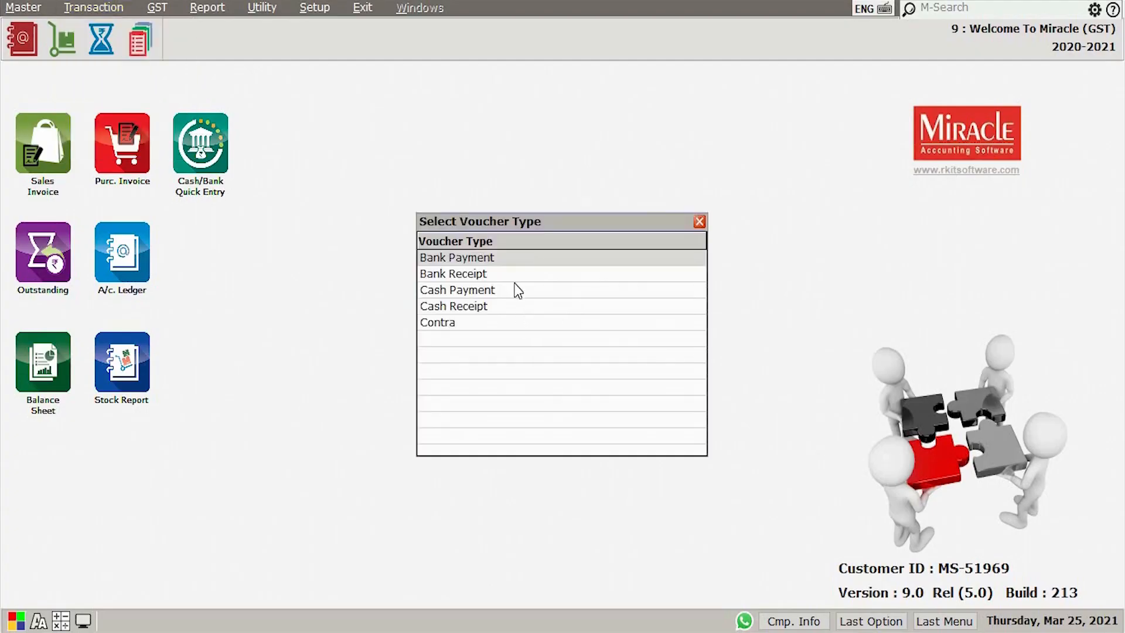
pyautogui.press('Return')
pyautogui.click(20, 591)
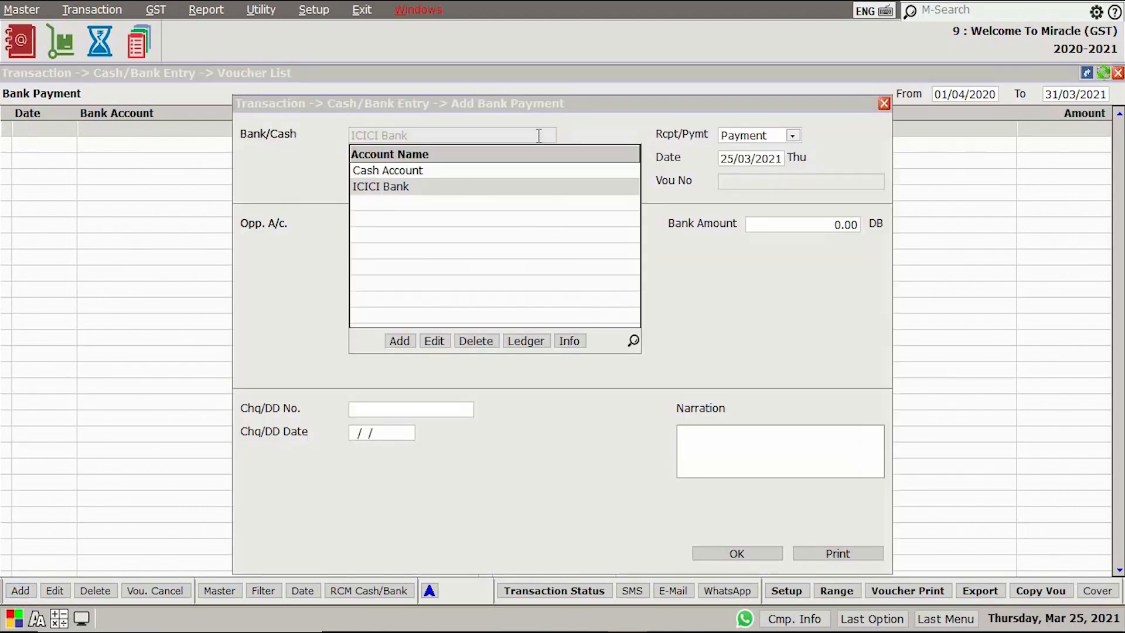
pyautogui.click(750, 135)
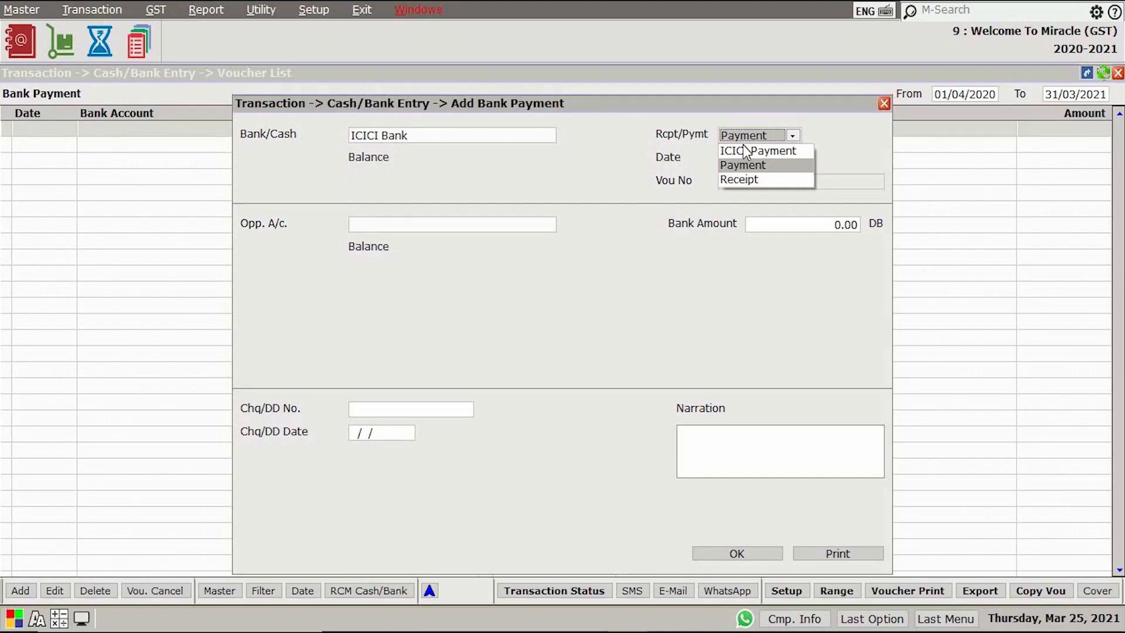
pyautogui.click(745, 151)
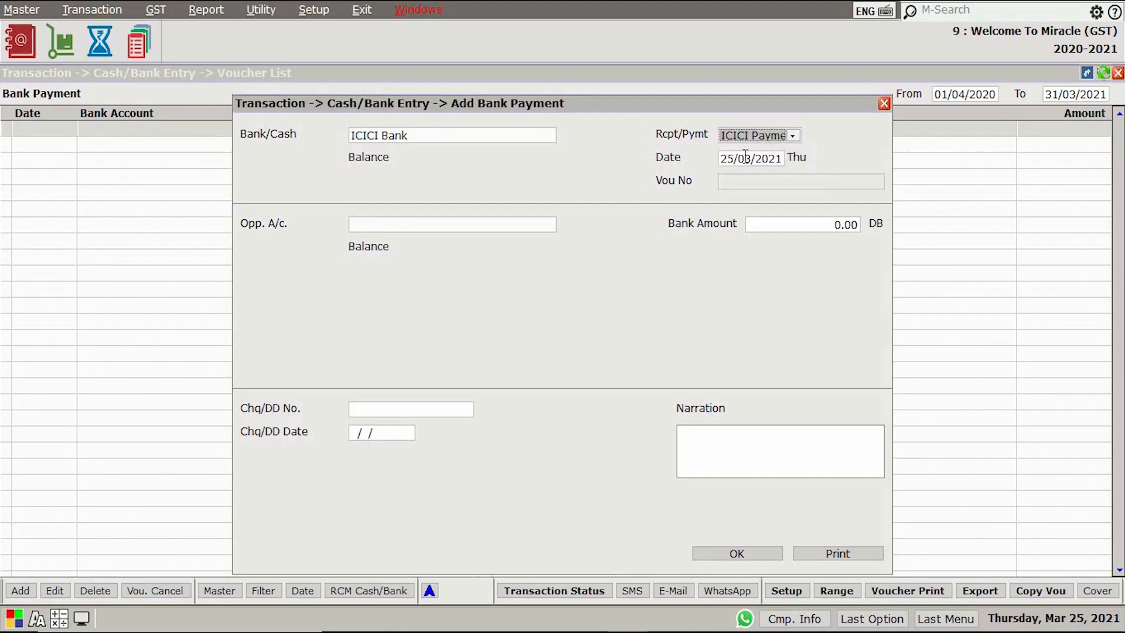
# Set Aims Electronics as the opposite account of the NEFT payment, with bank amount 1.00 and cheque number 500001
pyautogui.click(498, 228)
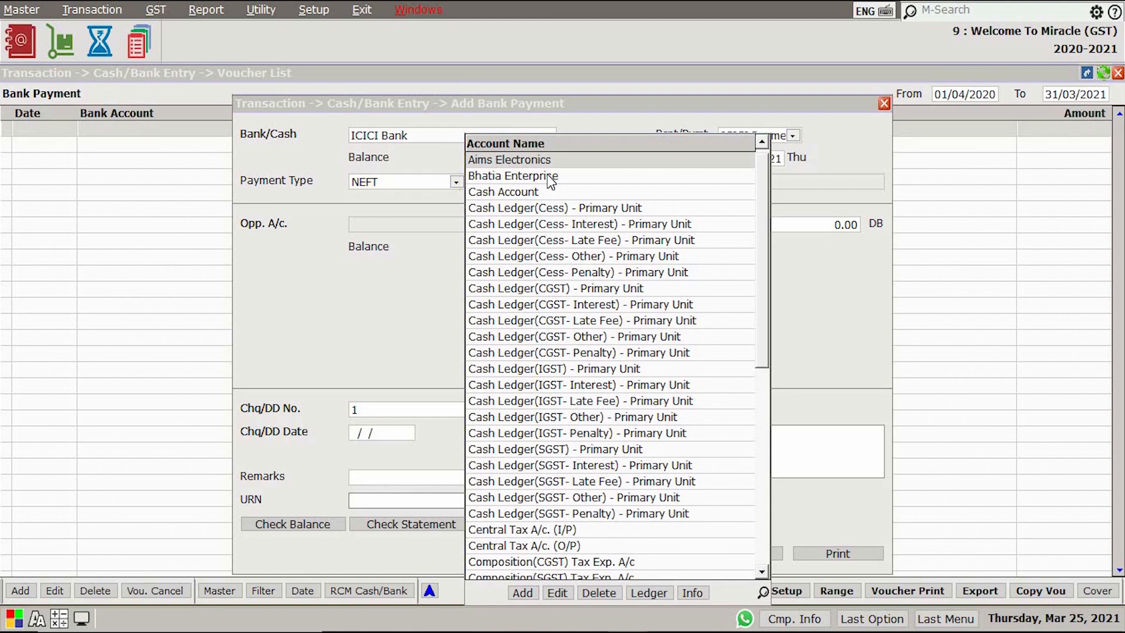
pyautogui.press('Return')
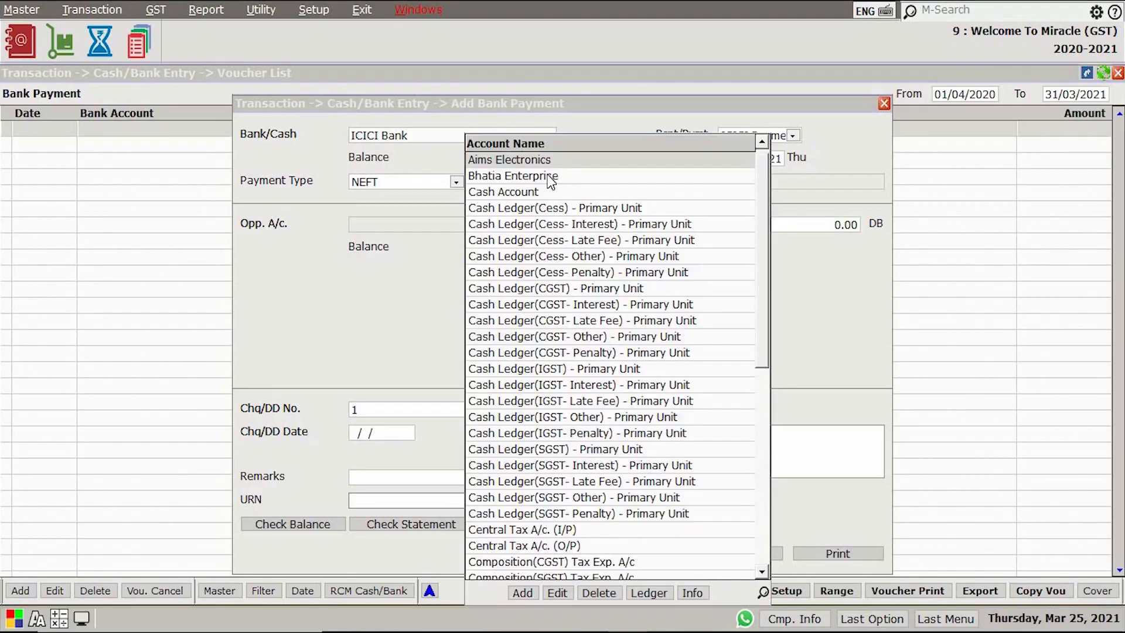
pyautogui.press('Return')
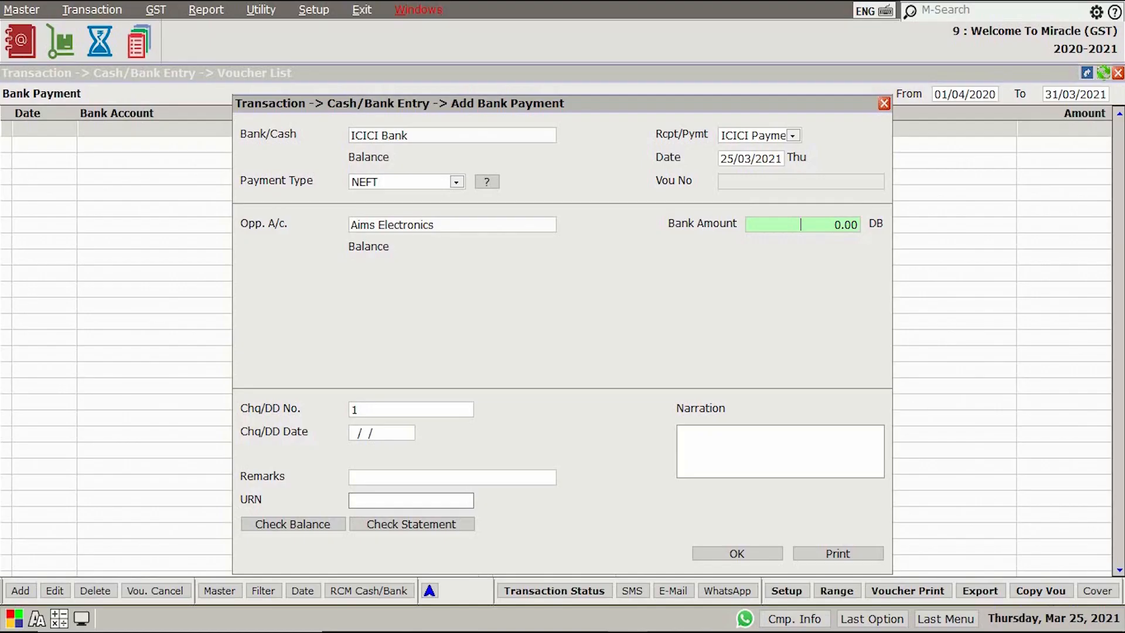
pyautogui.write('1')
pyautogui.press('Return')
# Set the cheque date to 25/03/2021, add the remark DEMO, enter the URN and submit the payment
pyautogui.click(381, 435)
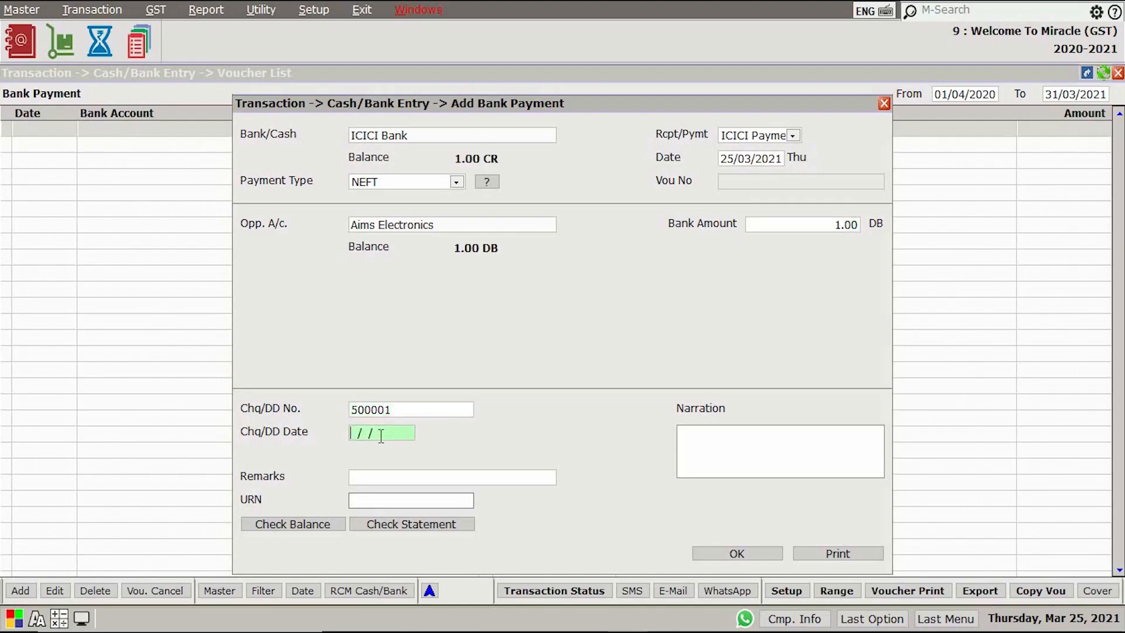
pyautogui.write('25/03/2021')
pyautogui.press('Return')
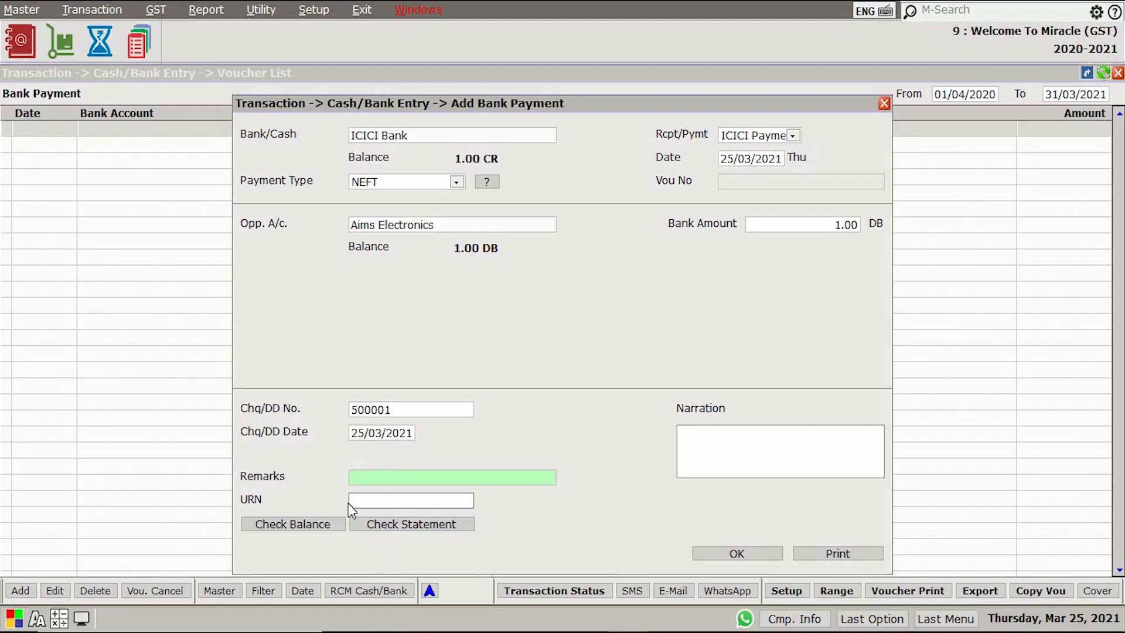
pyautogui.write('DEMO')
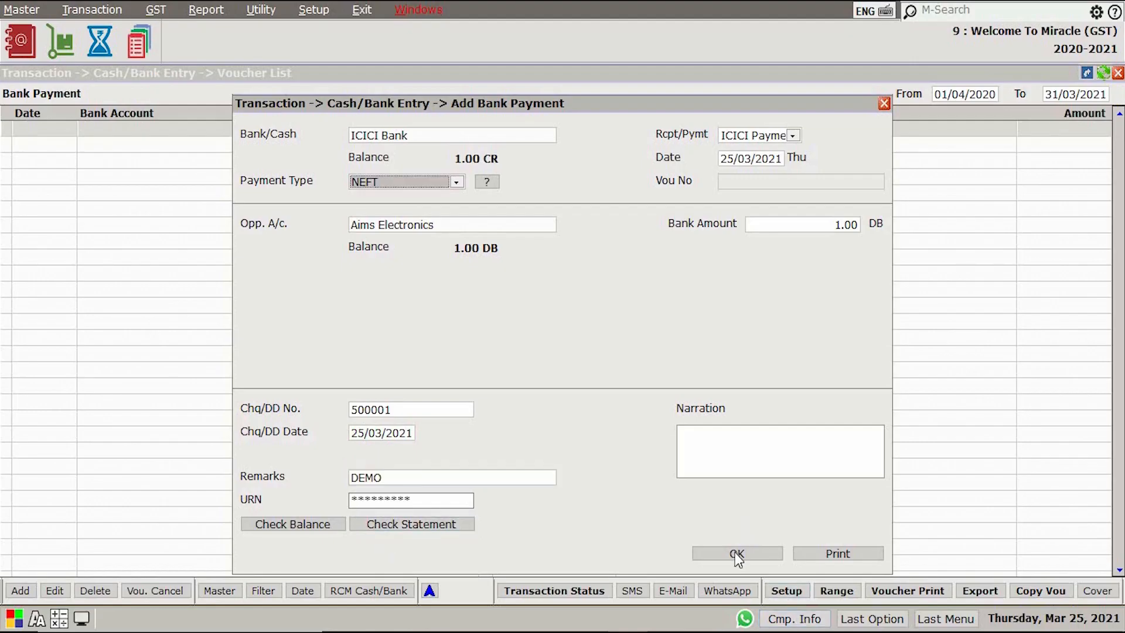
pyautogui.click(737, 553)
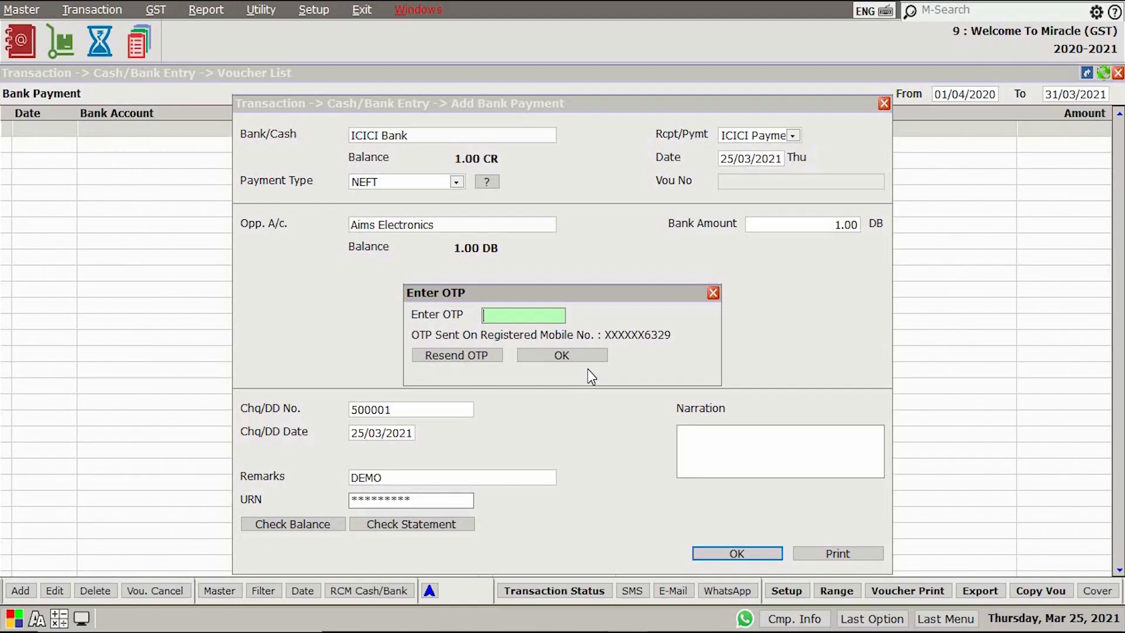
# Authorise the payment to Aims Electronics with the OTP sent to the registered mobile and acknowledge the transaction
pyautogui.write('******')
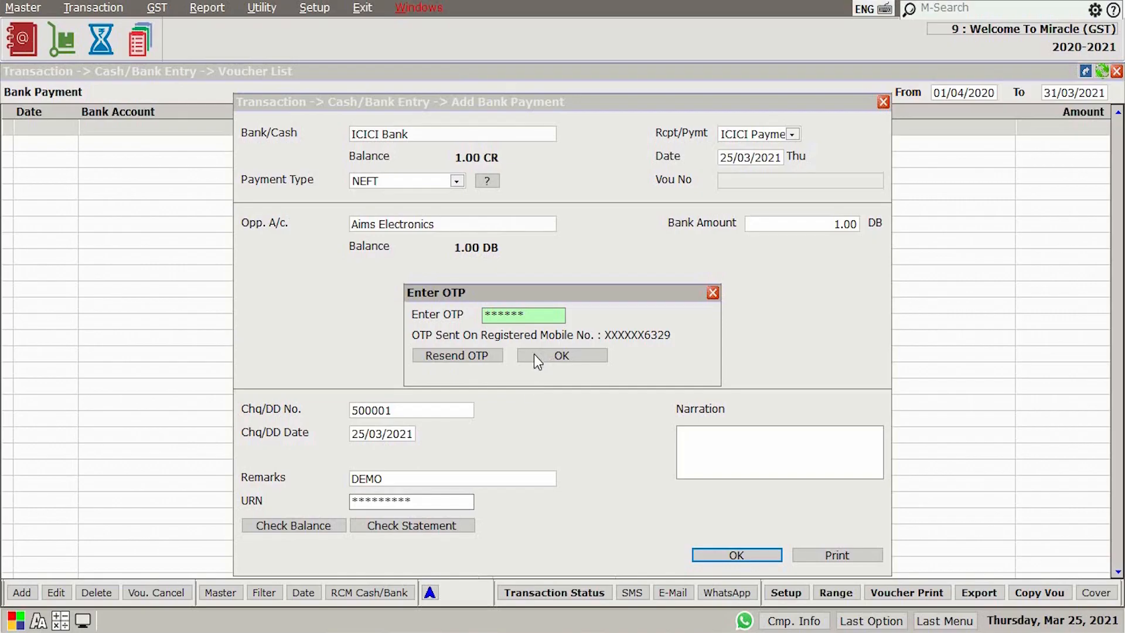
pyautogui.click(537, 350)
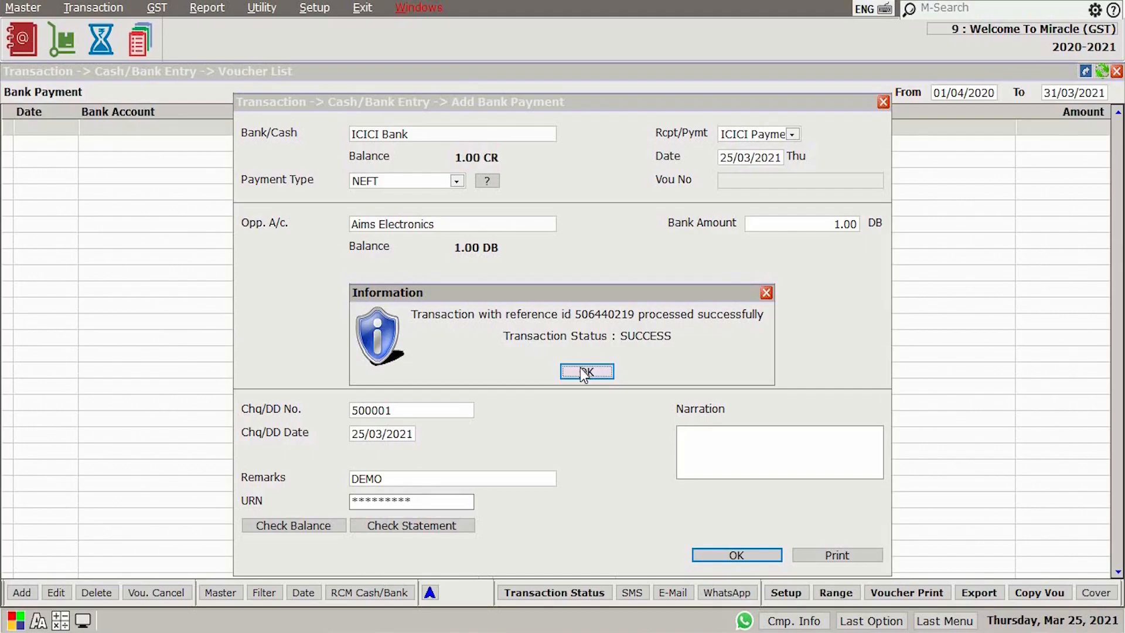
pyautogui.click(581, 371)
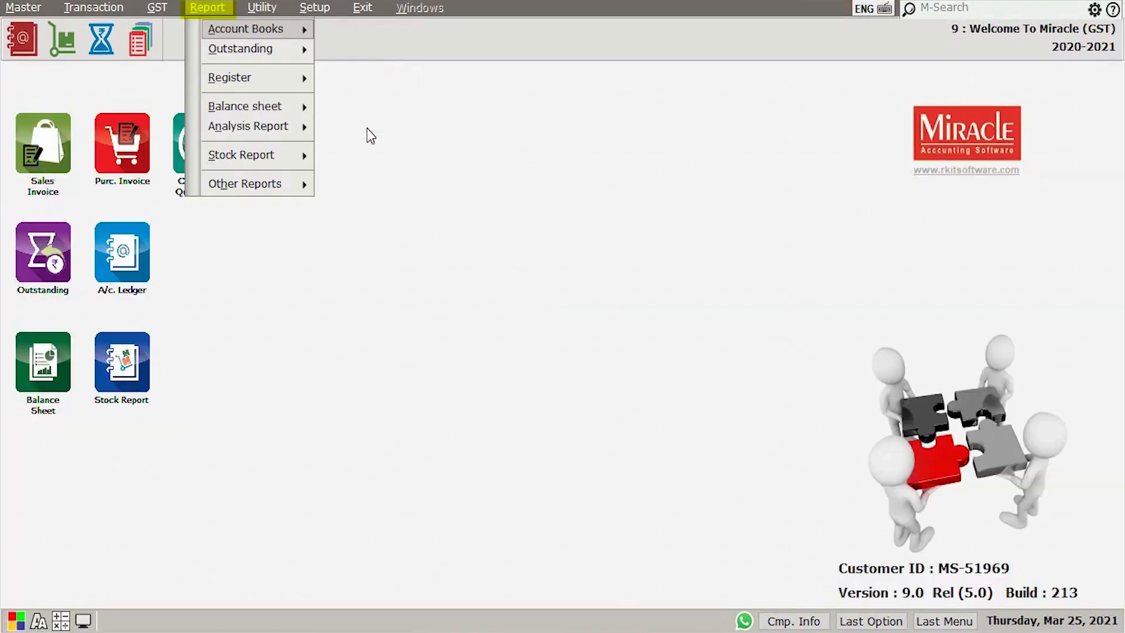
# Open the Bank Book report and check the live balance of the ICICI Bank account
pyautogui.press('Right')
pyautogui.click(371, 121)
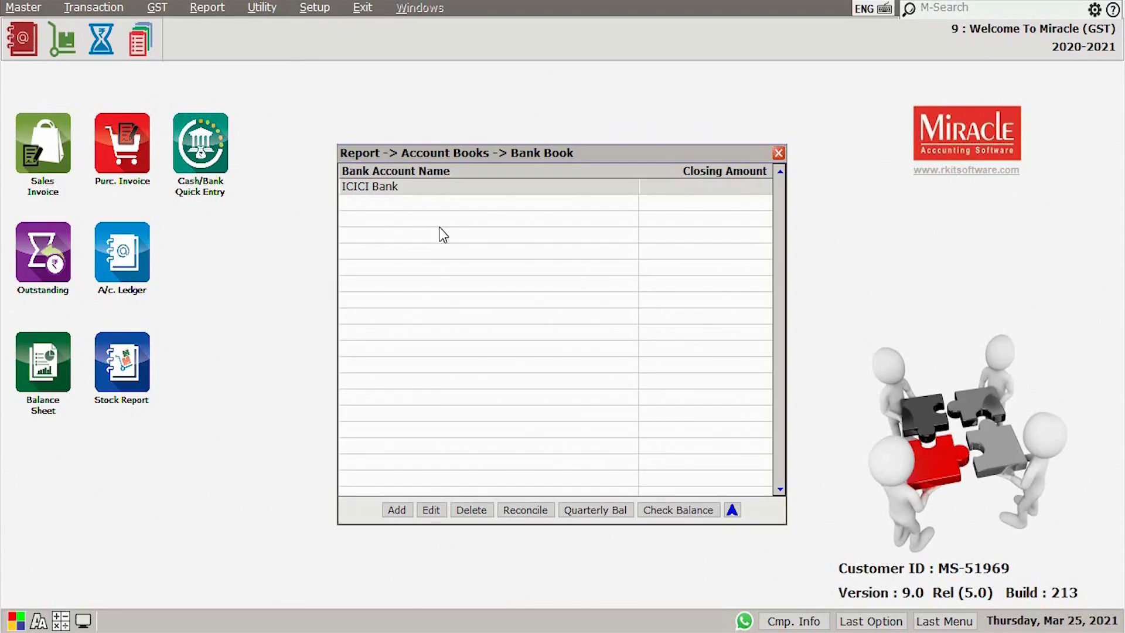
pyautogui.click(695, 508)
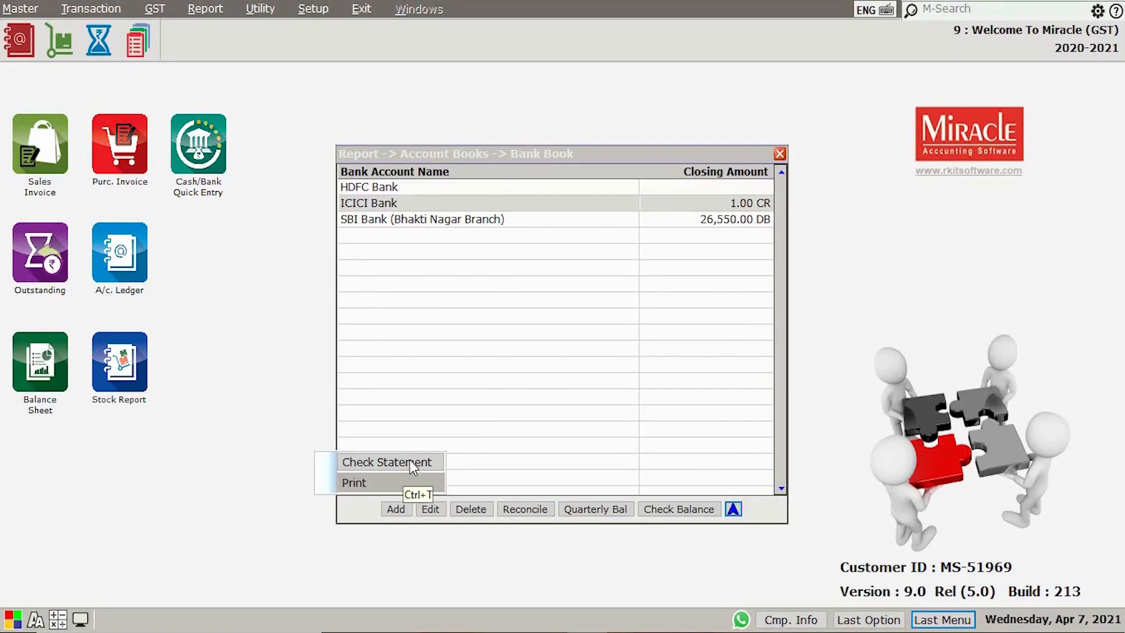
# Request the ICICI Bank account statement from the Bank Book after adjusting the start date
pyautogui.click(409, 459)
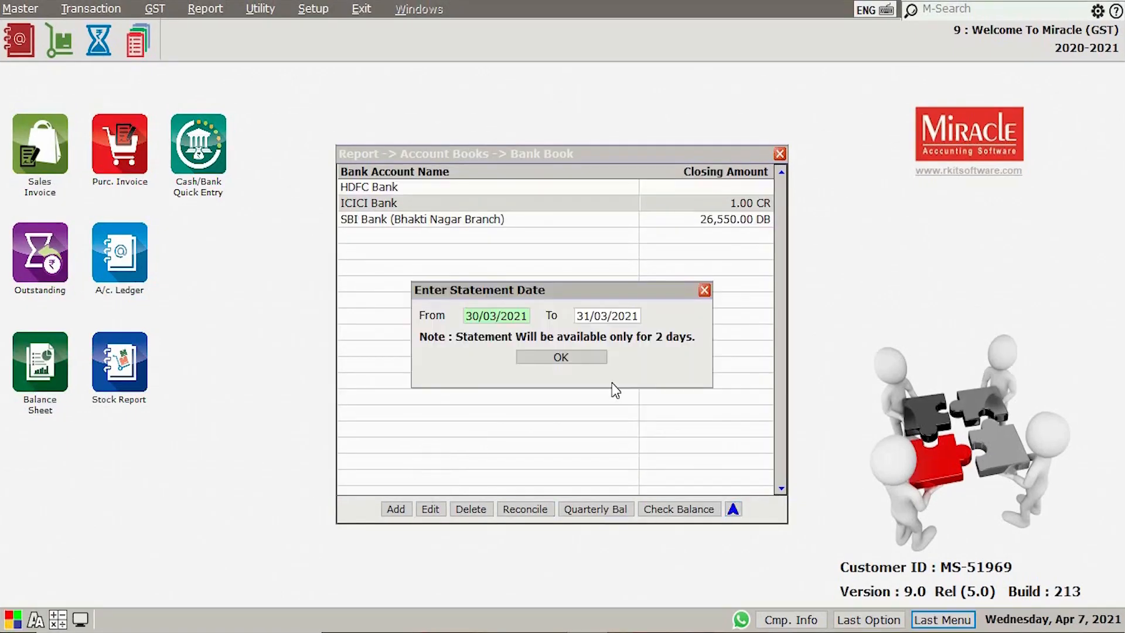
pyautogui.press('Delete')
pyautogui.write('1')
pyautogui.click(572, 359)
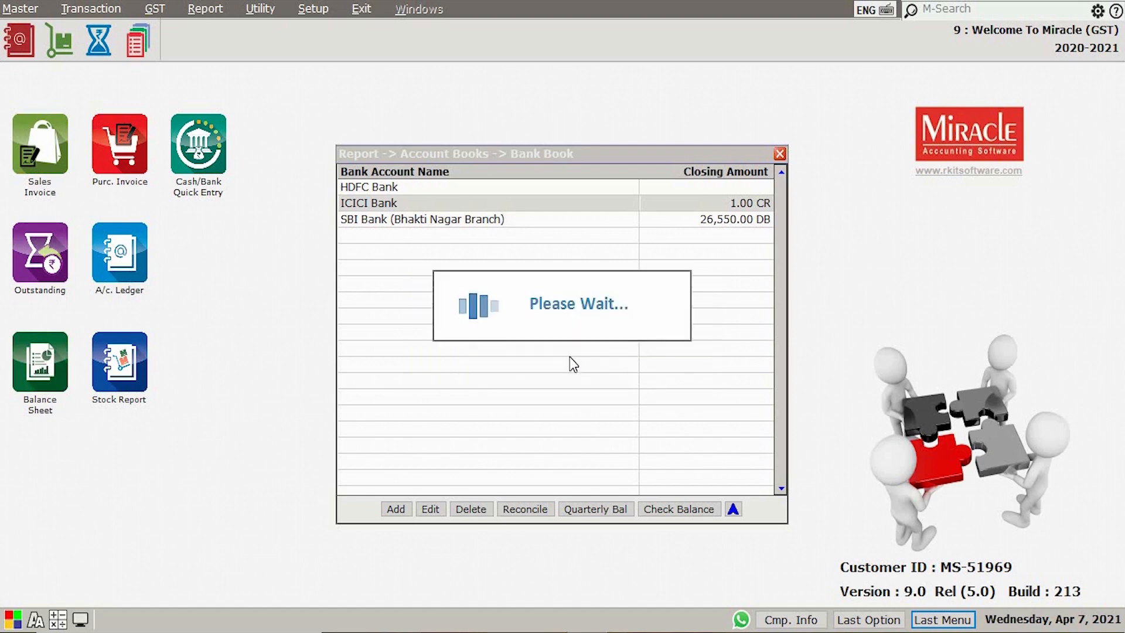